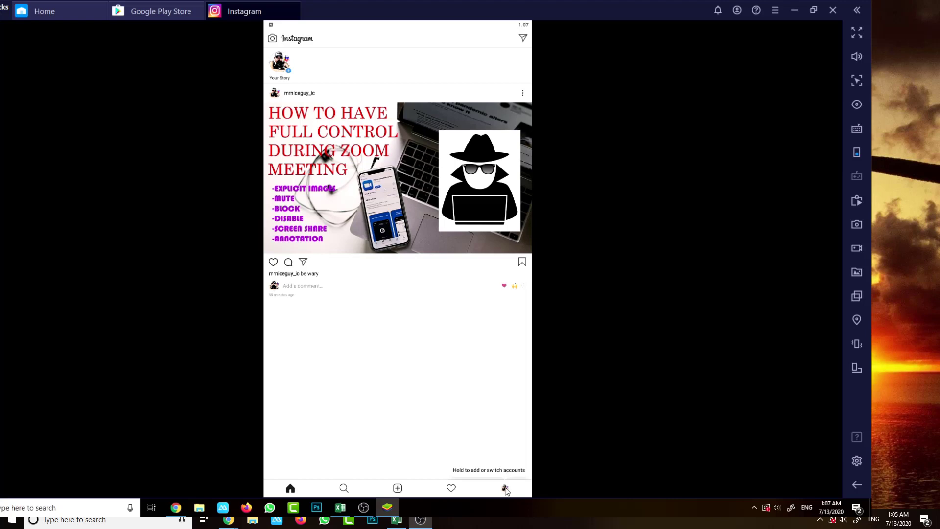
Open the profile's account list and start creating a new additional Instagram account.
left_click(505, 488)
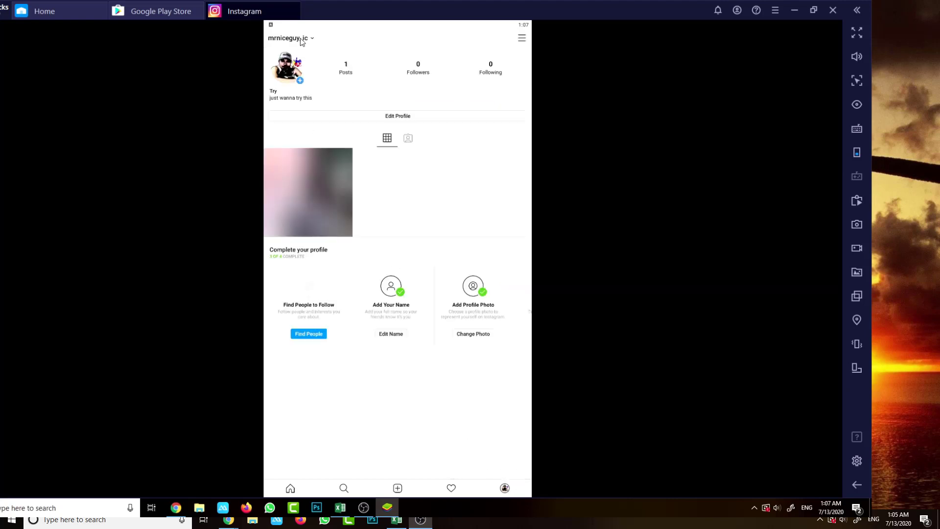
left_click(300, 38)
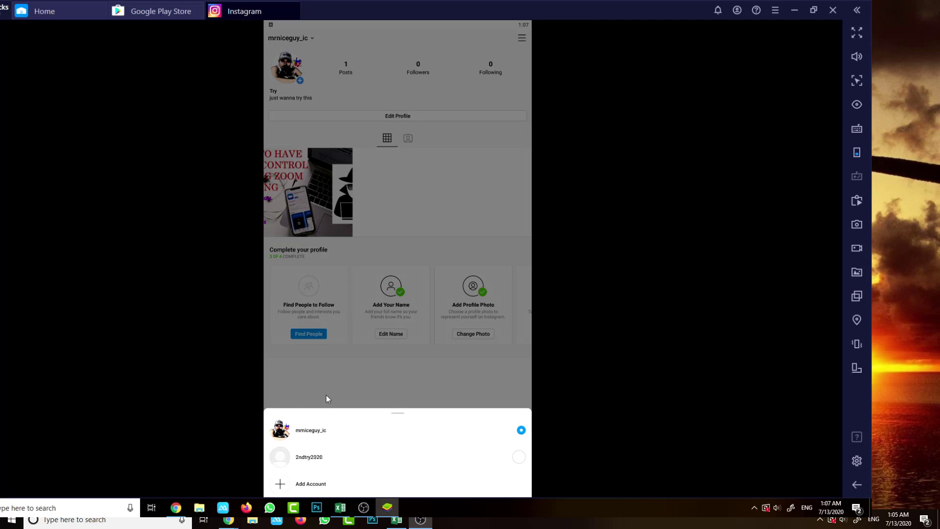
left_click(308, 484)
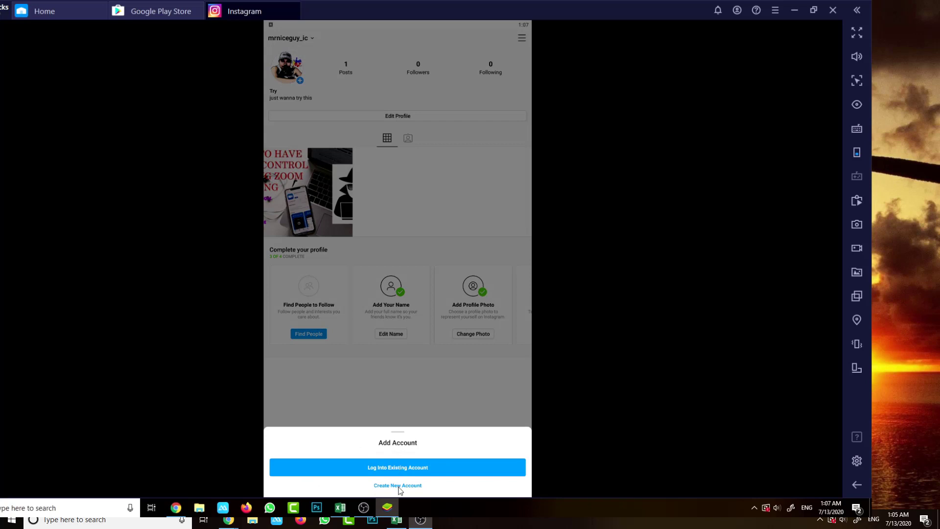
left_click(397, 485)
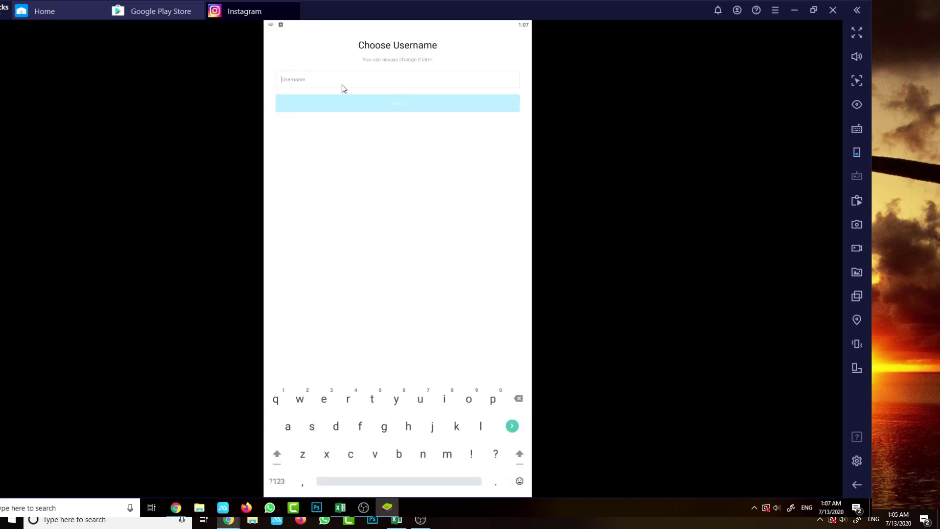
Request the username 3rdaccount for the new account and pick the suggested alternative 3rdaccount71.
type("3rdaccount")
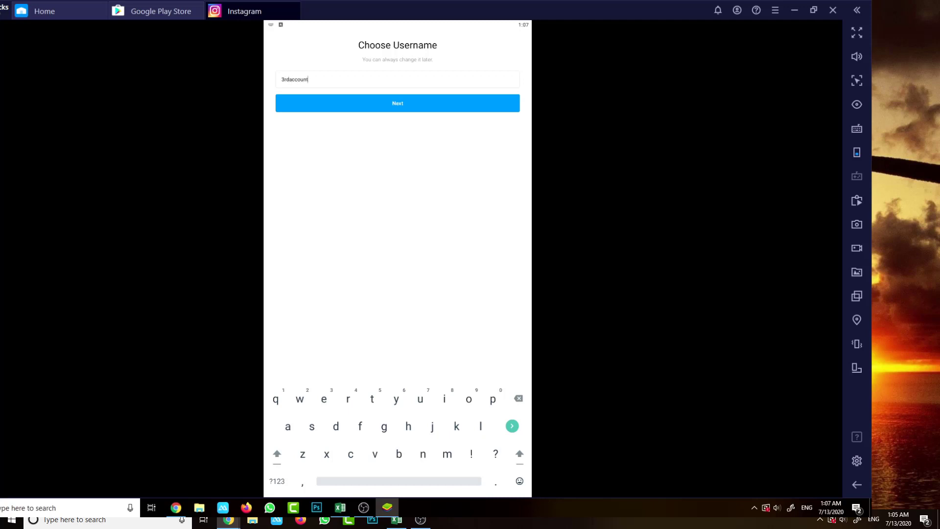
left_click(344, 104)
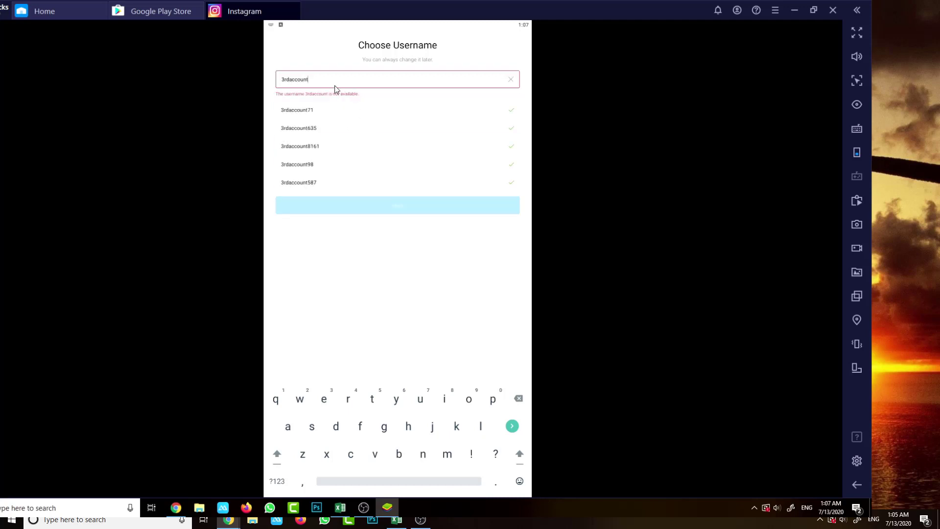
left_click(297, 110)
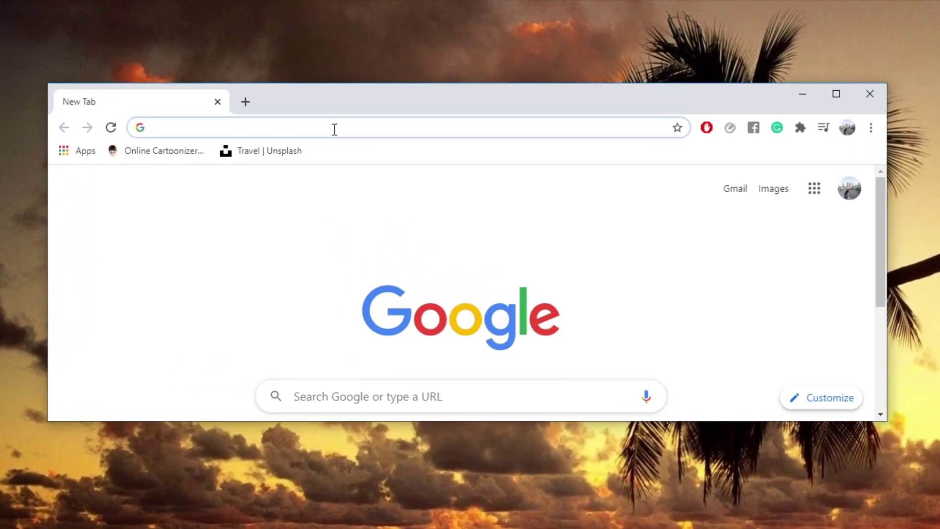
Switch to Chrome, search Google for bluestacks and open the official BlueStacks website.
type("blue")
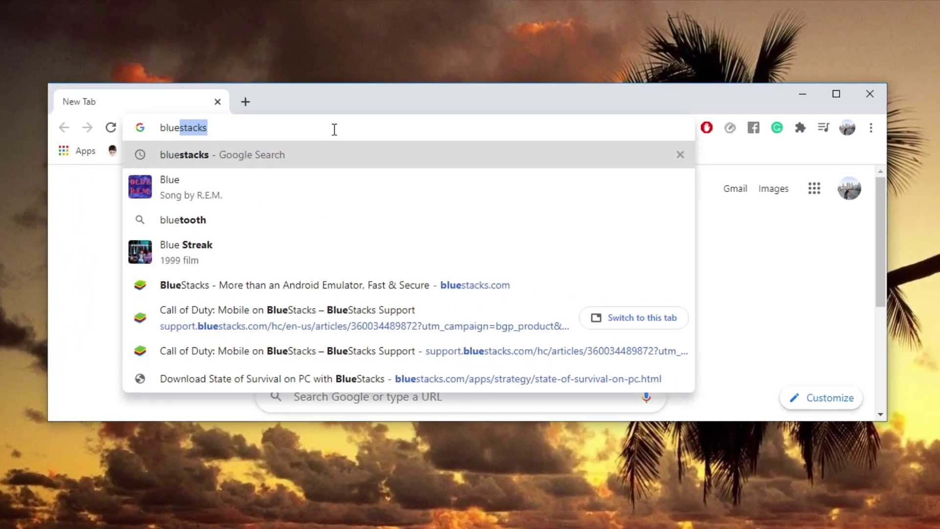
left_click(183, 156)
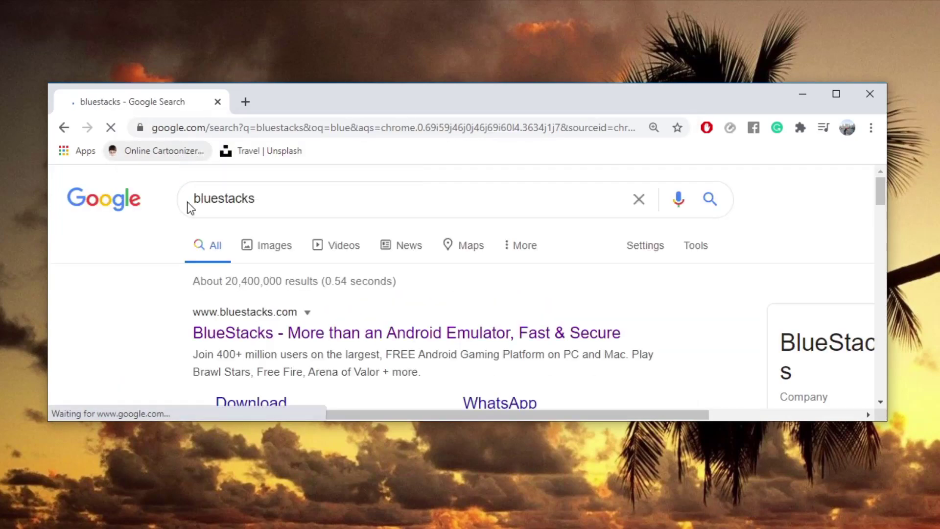
left_click(837, 93)
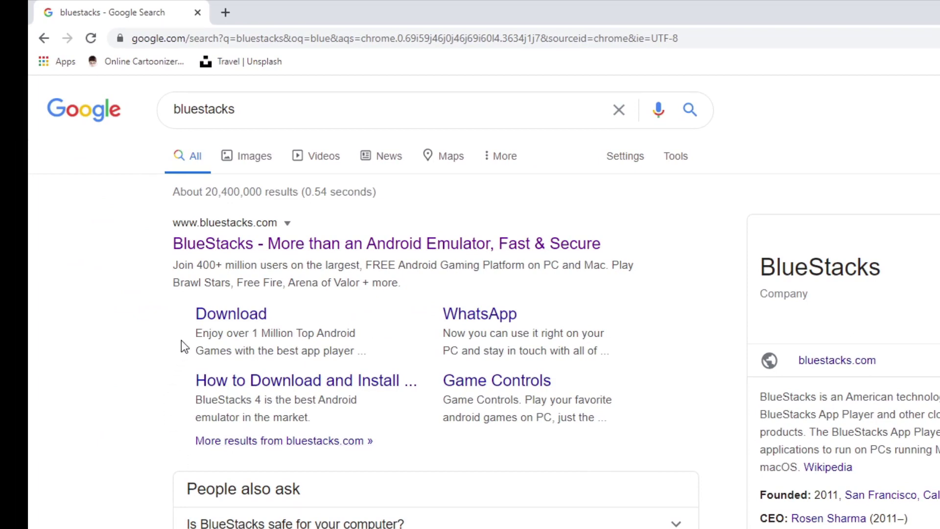
left_click(234, 247)
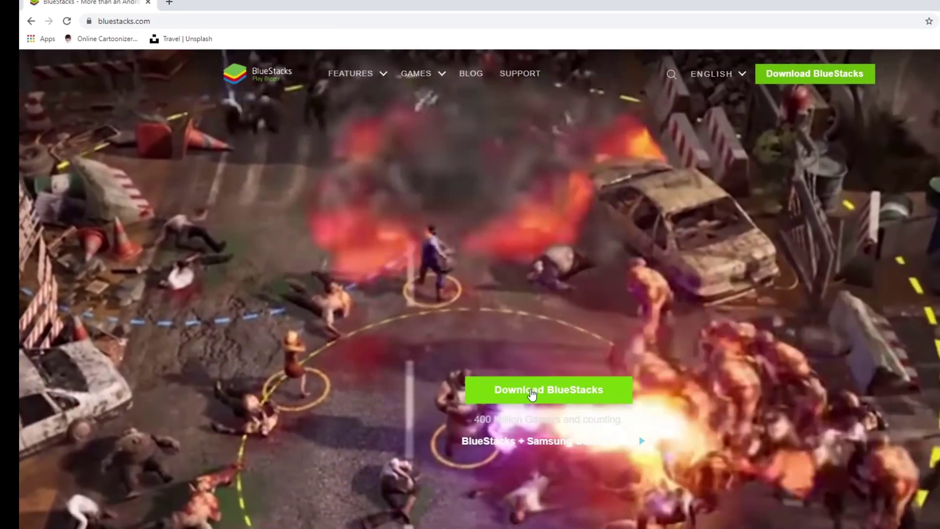
Download the BlueStacks installer, run it and close the installer's dialog.
left_click(532, 393)
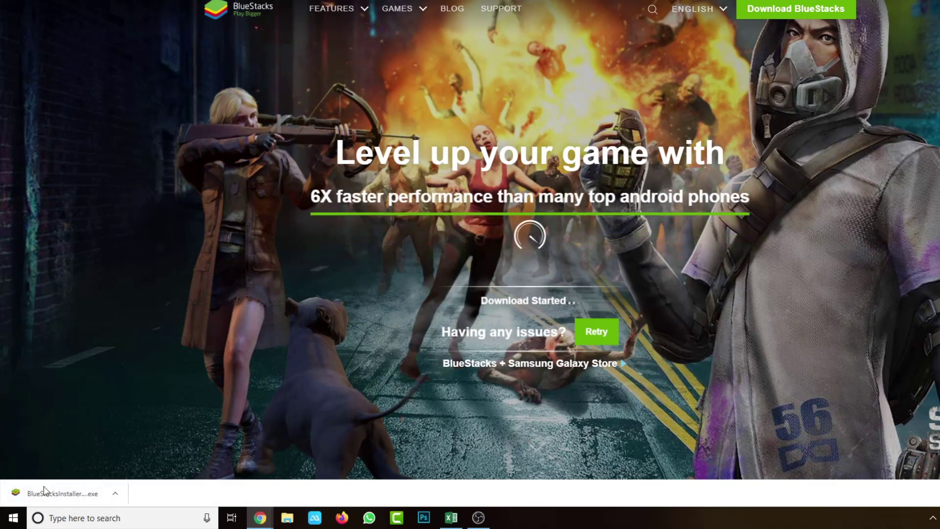
left_click(75, 494)
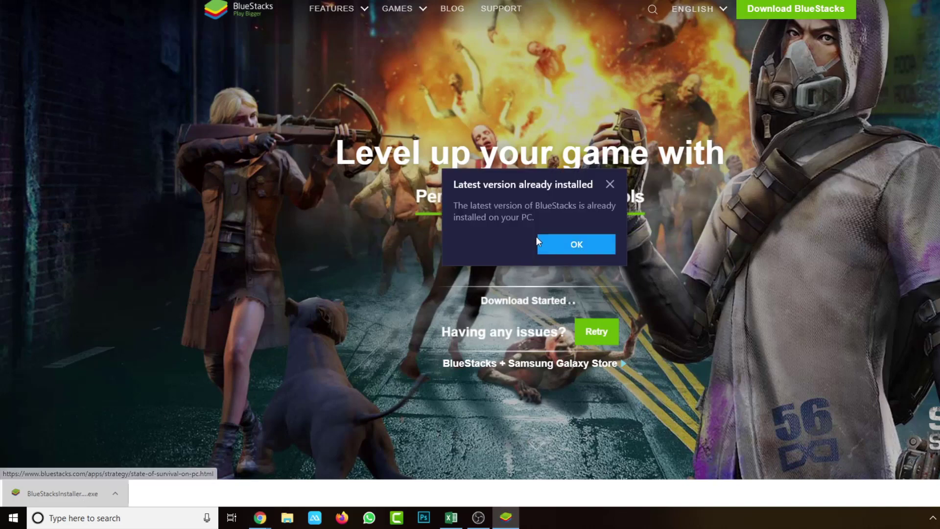
left_click(610, 186)
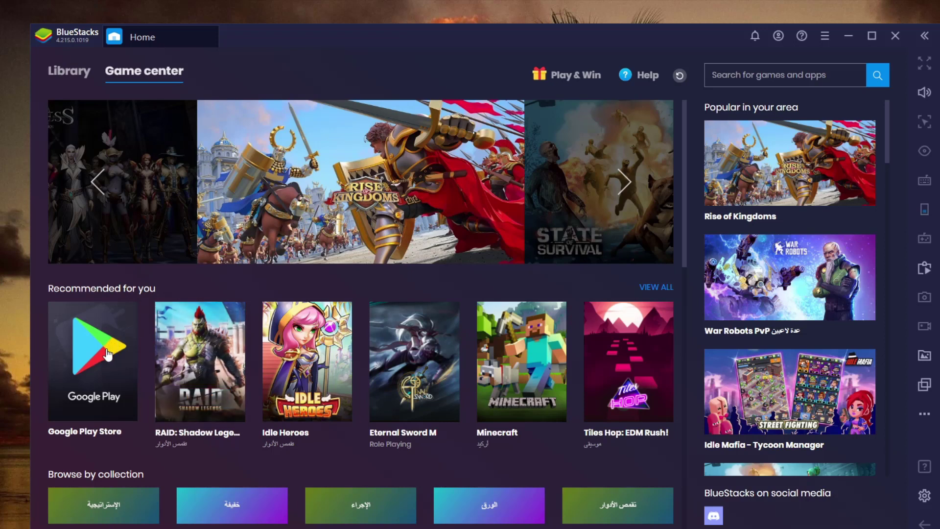
In BlueStacks, open the Google Play Store, then launch Instagram from the installed apps library and maximize its window.
left_click(106, 355)
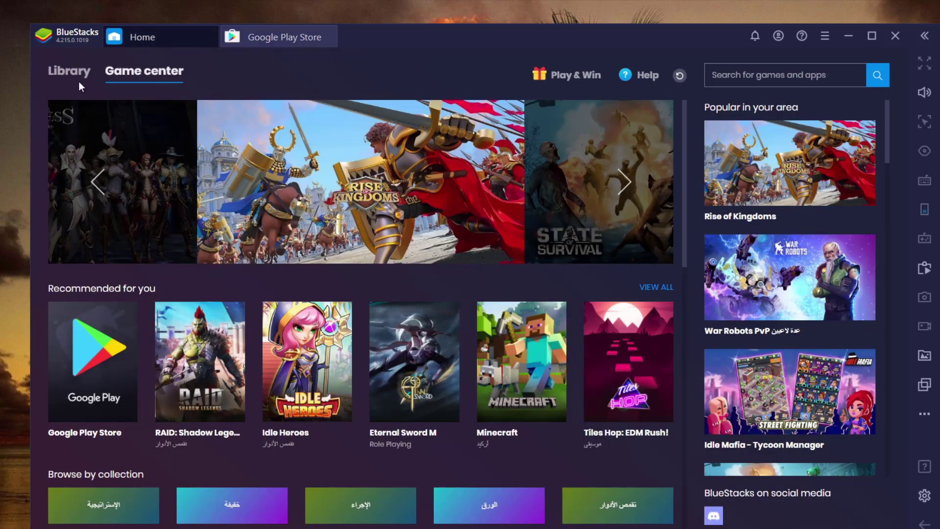
left_click(69, 77)
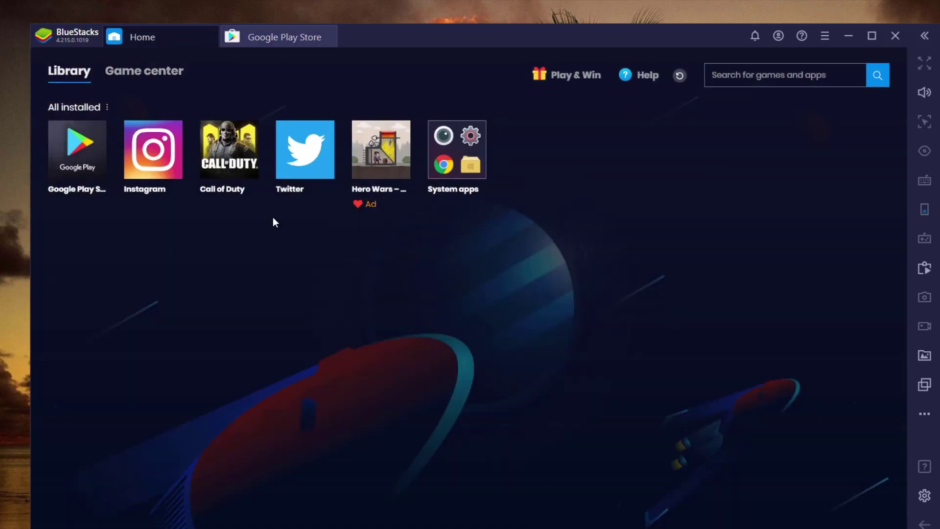
left_click(148, 159)
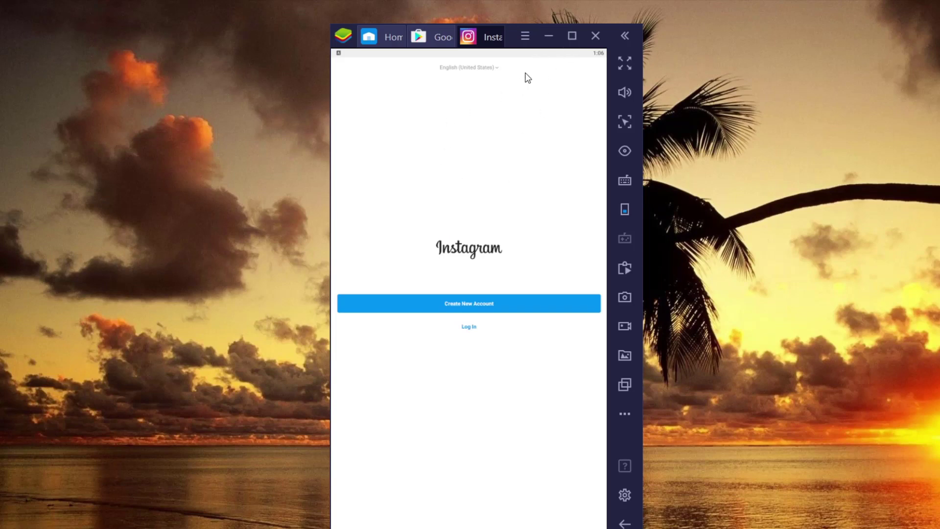
left_click(572, 36)
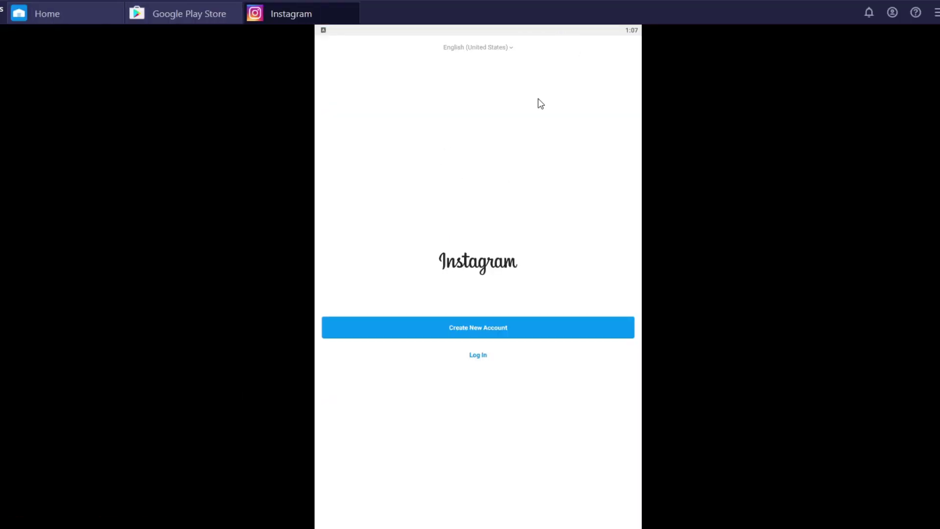
Log in to Instagram with the existing account's username and password.
left_click(475, 358)
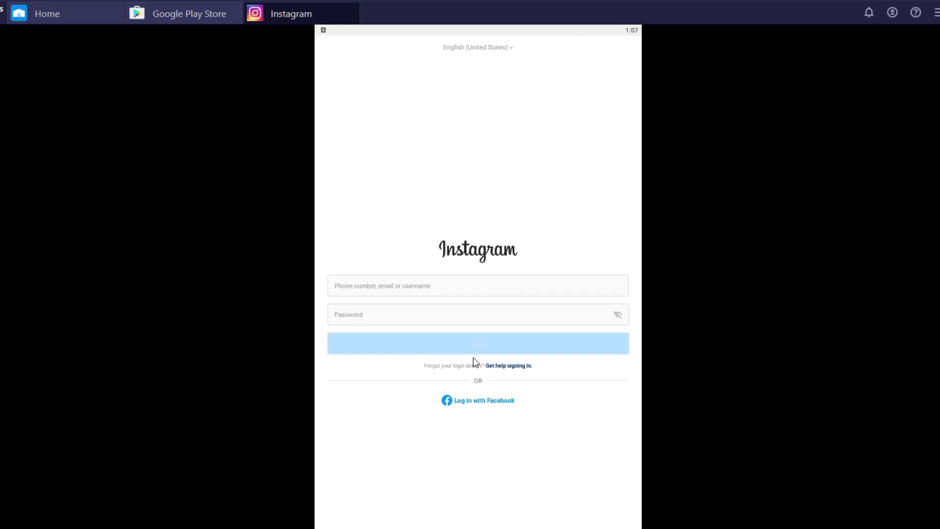
left_click(421, 288)
type("username")
left_click(397, 248)
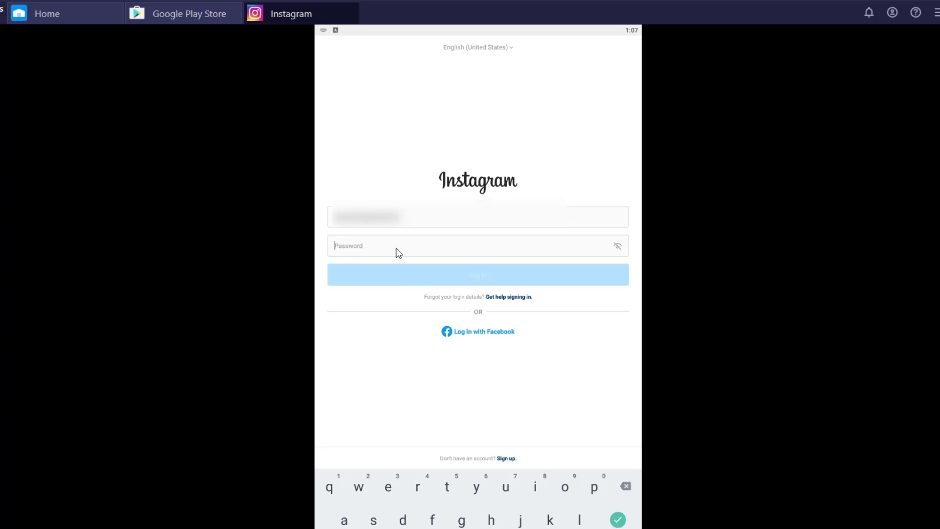
type("•w")
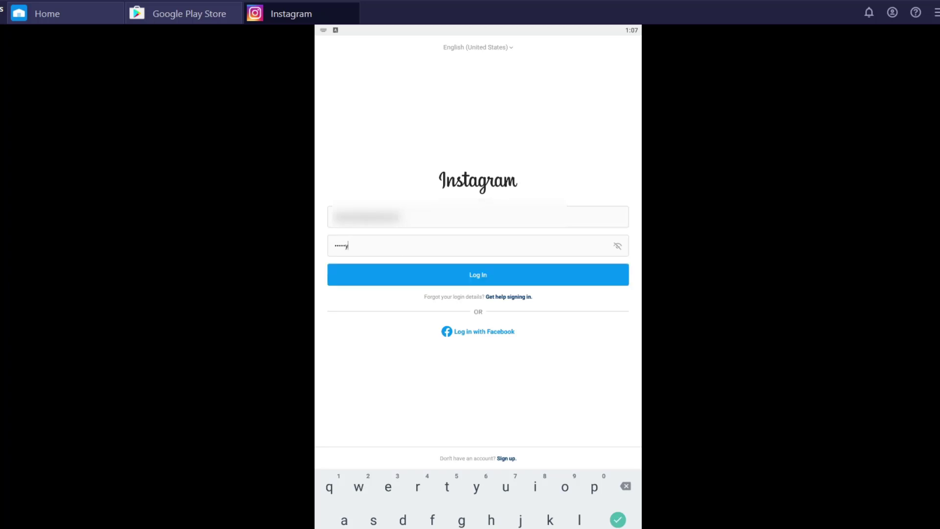
left_click(482, 273)
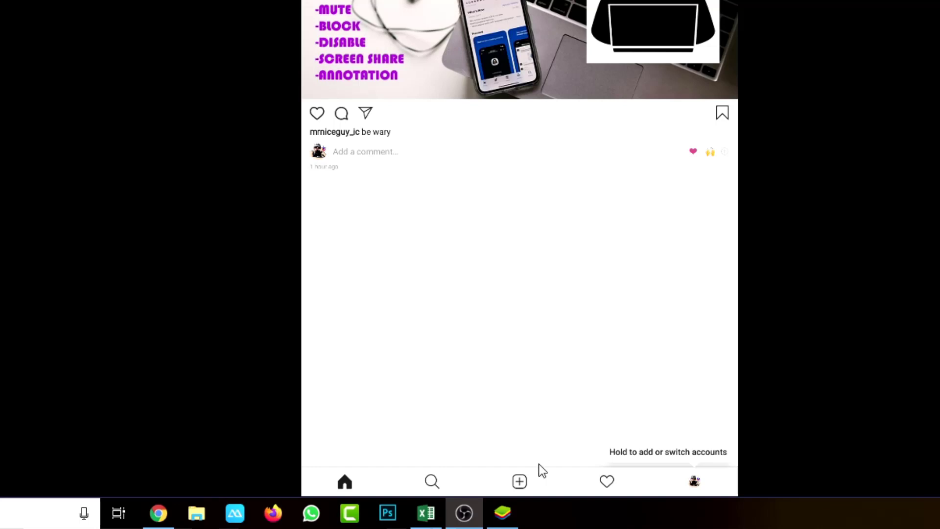
Start adding a new account from the profile's account list and request the username tryAGAIN.
left_click(695, 482)
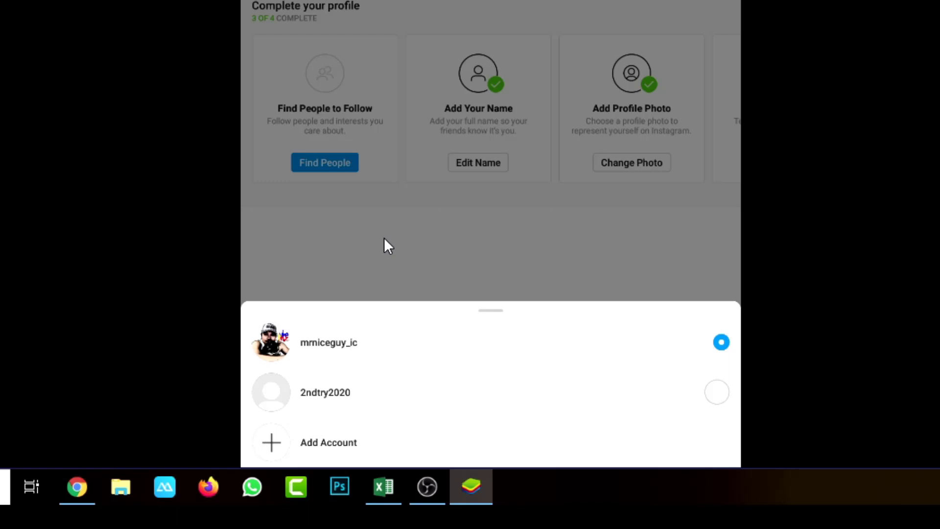
left_click(315, 442)
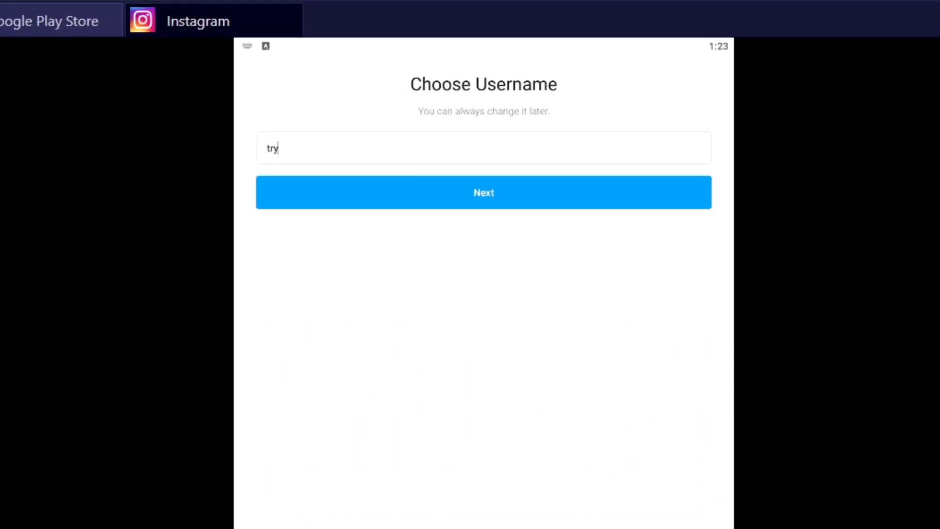
key("BackSpace")
key("BackSpace")
type("AGAIN")
left_click(474, 180)
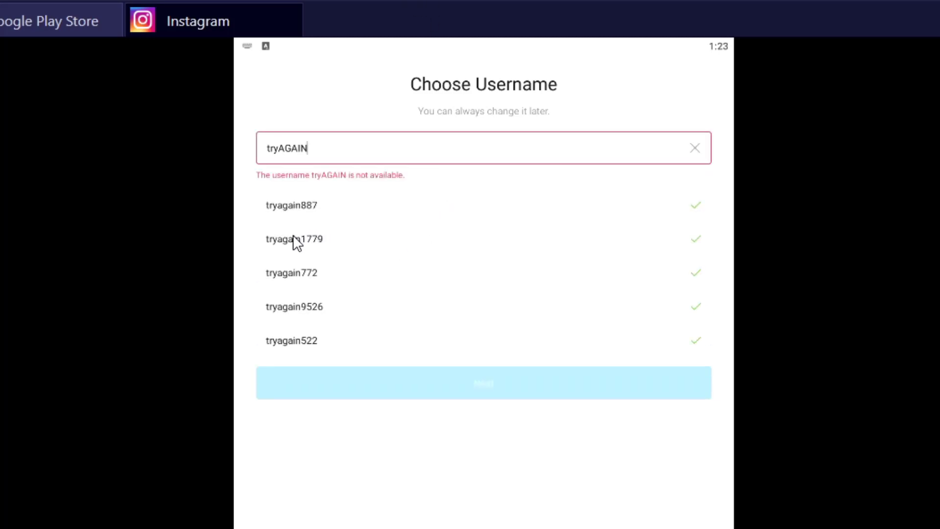
Choose the suggested username tryagain1779 and confirm the first existing account as its login.
left_click(295, 235)
left_click(472, 205)
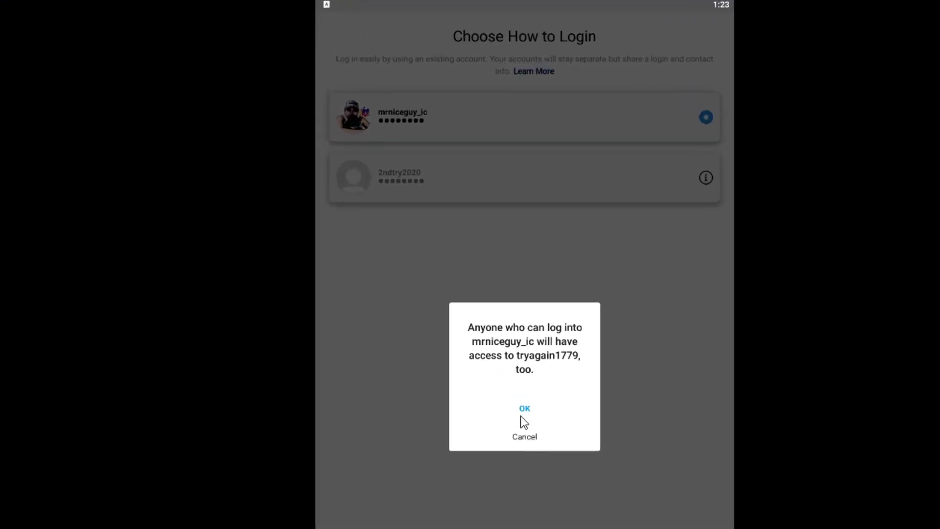
left_click(522, 412)
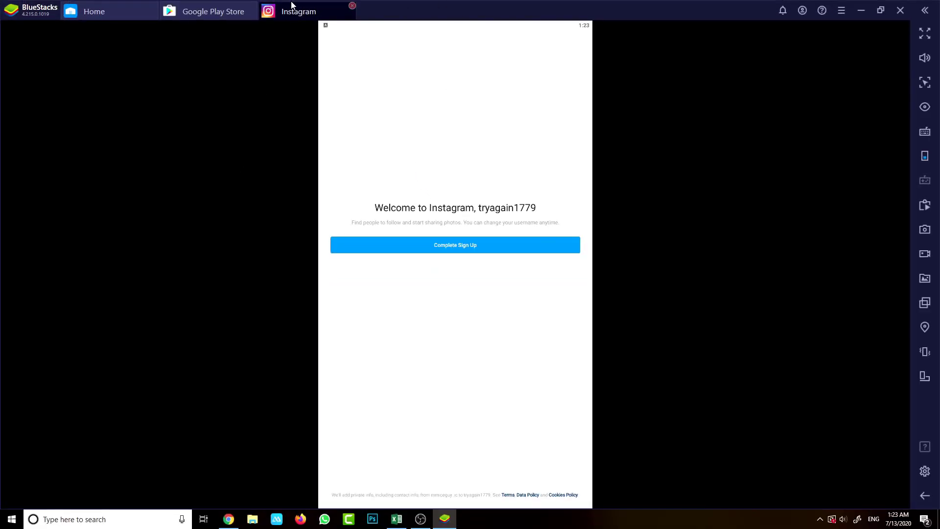
Close the Instagram app tab at the sign-up completion page and dismiss the profile's account list.
left_click(352, 6)
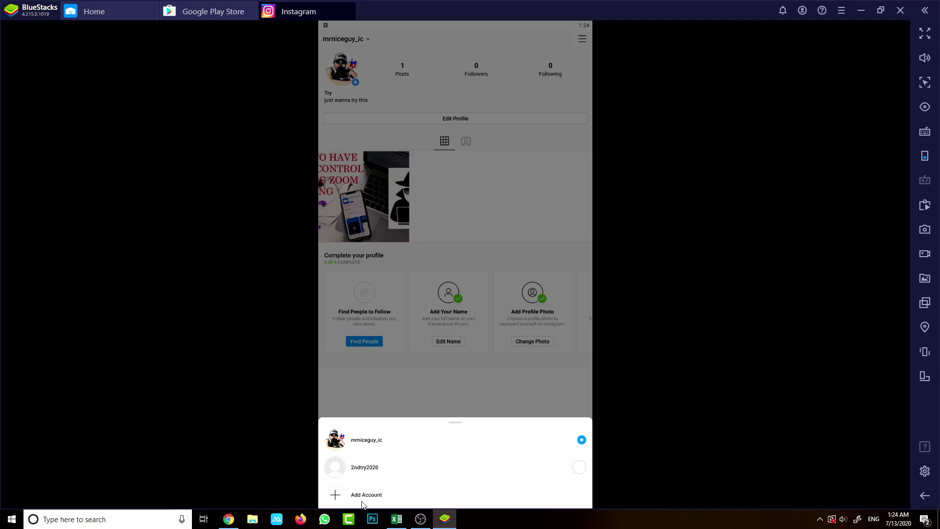
left_click(279, 340)
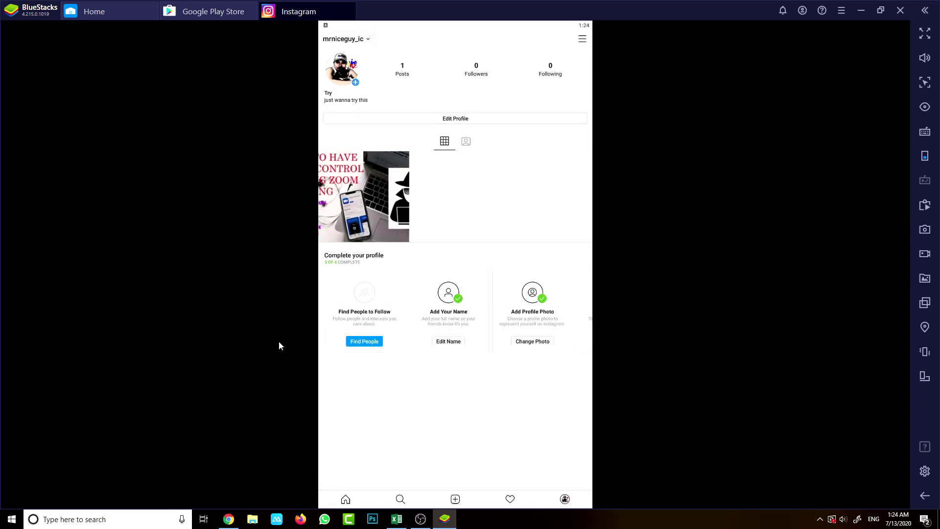